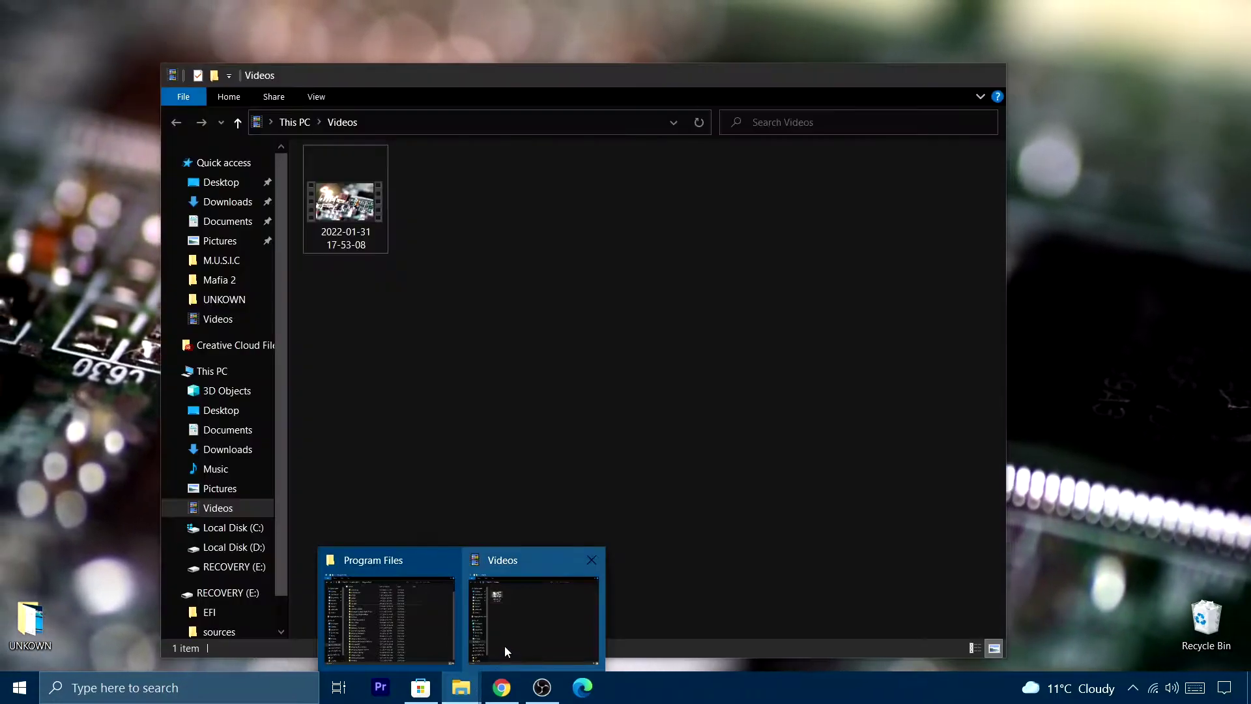
Bring the Program Files window to the front and select all 29 folders with Ctrl+A.
{"action": "left_click", "coordinate": [391, 615]}
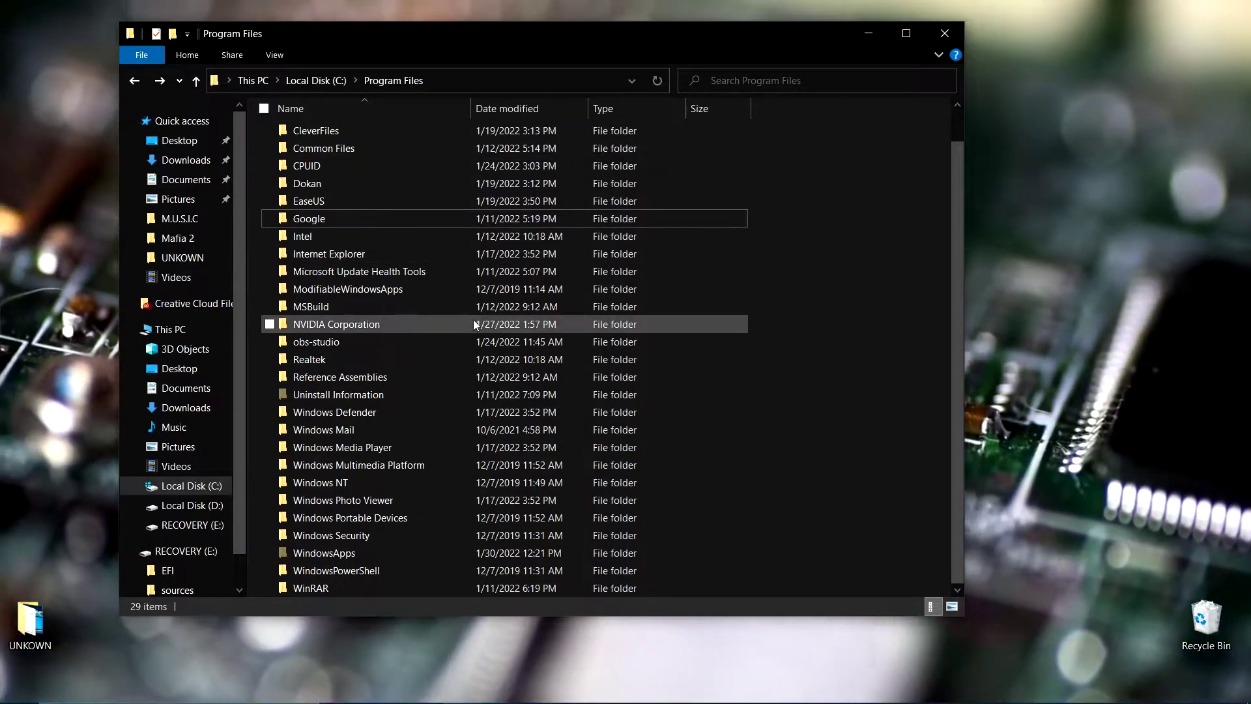
{"action": "scroll", "coordinate": [508, 287], "scroll_direction": "up", "scroll_amount": 1}
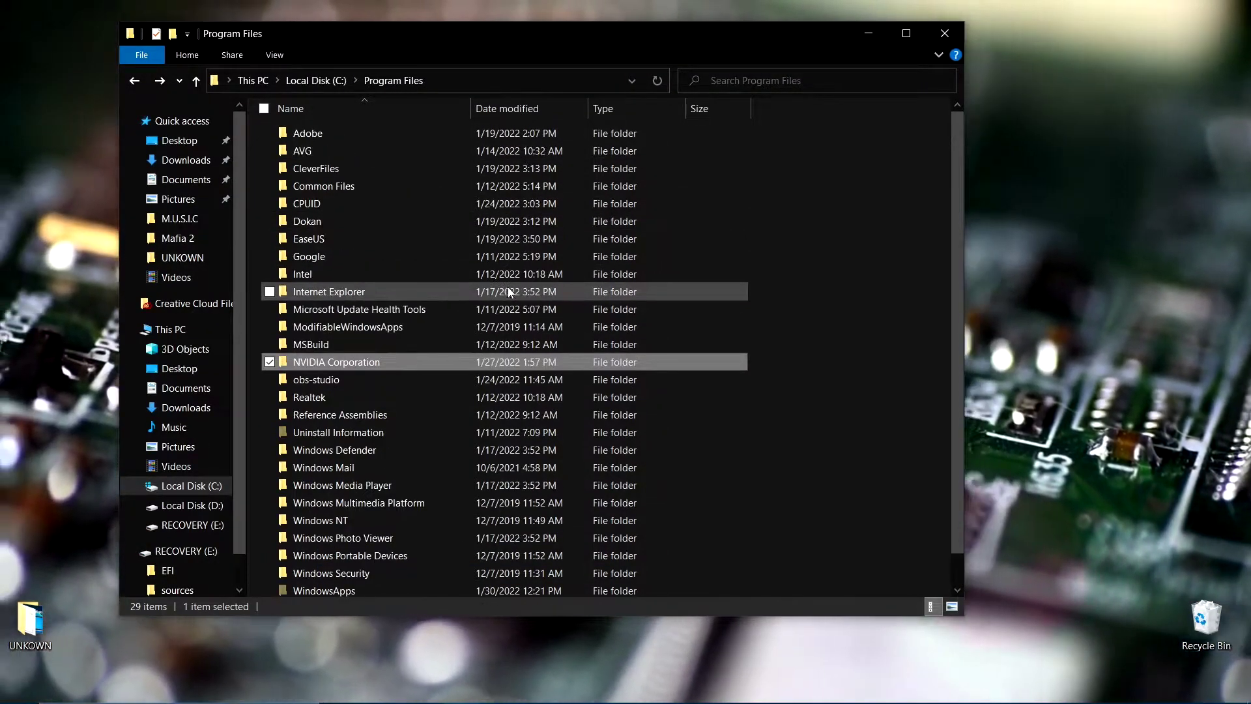
{"action": "key", "text": "ctrl+a"}
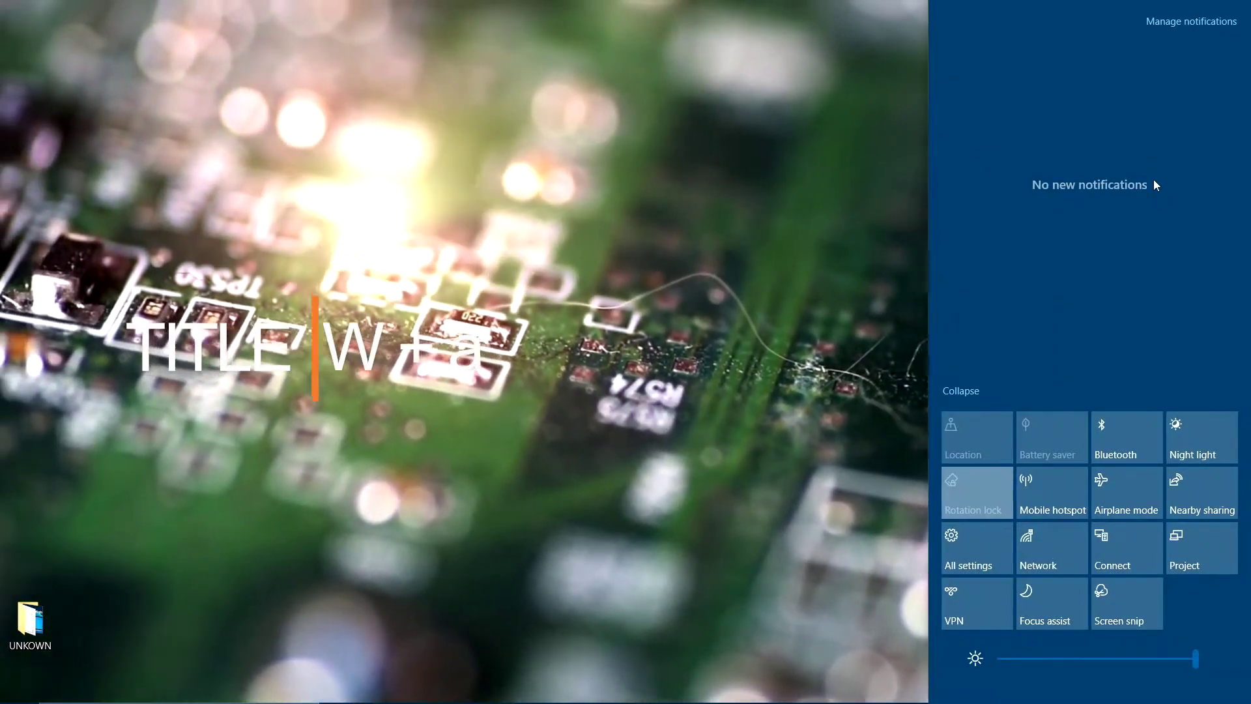
Close Action Center by clicking the desktop, then launch Microsoft Store from the taskbar.
{"action": "left_click", "coordinate": [683, 116]}
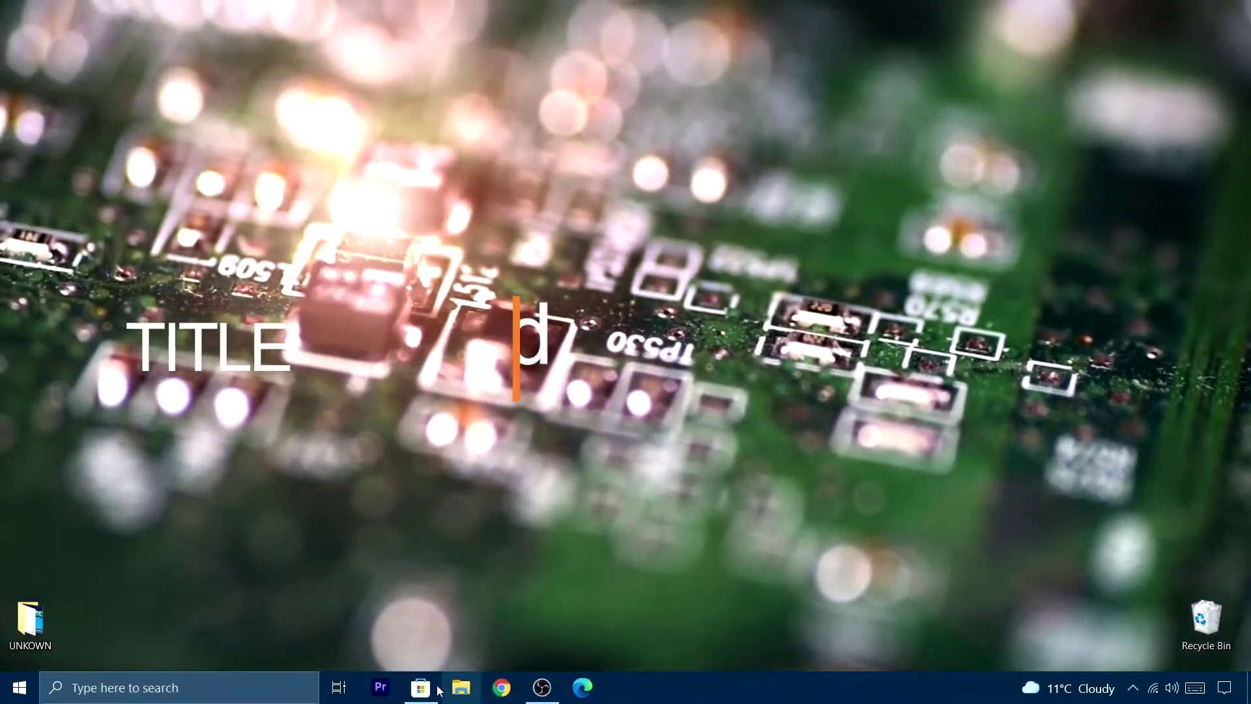
{"action": "left_click", "coordinate": [420, 686]}
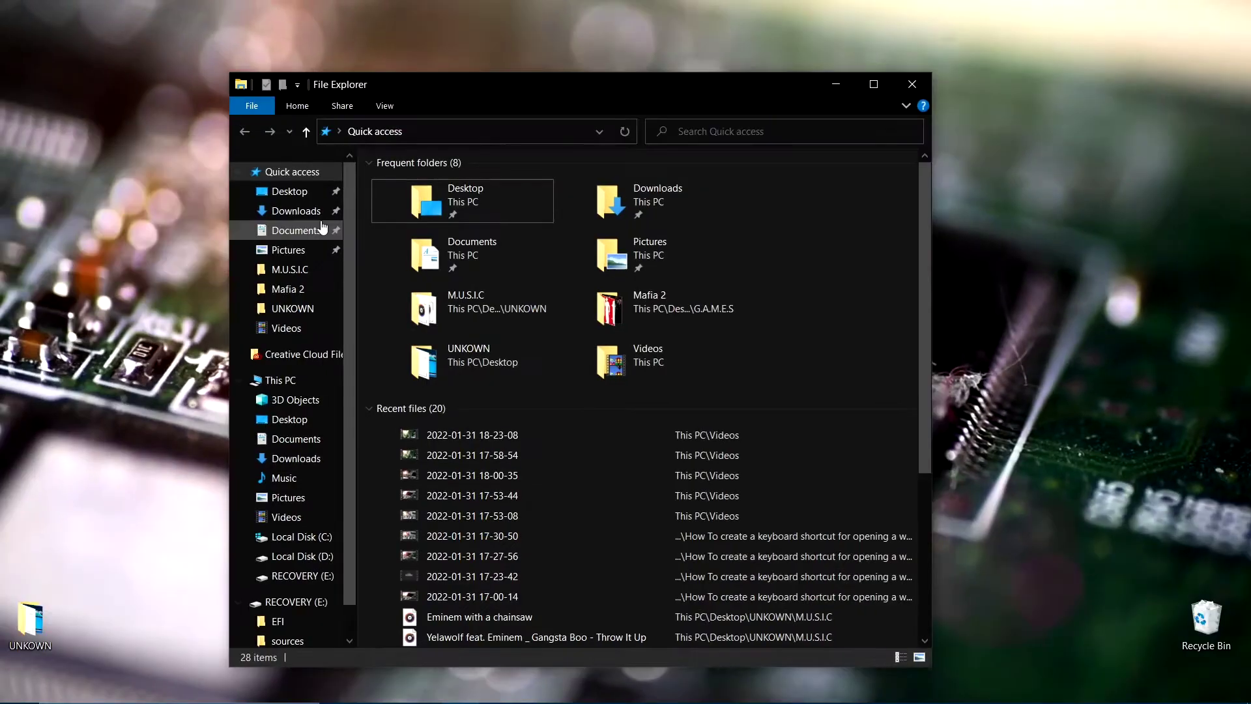
Use Task View to switch to File Explorer and show the Videos folder with seven items.
{"action": "key", "text": "super+Tab"}
{"action": "left_click", "coordinate": [137, 201]}
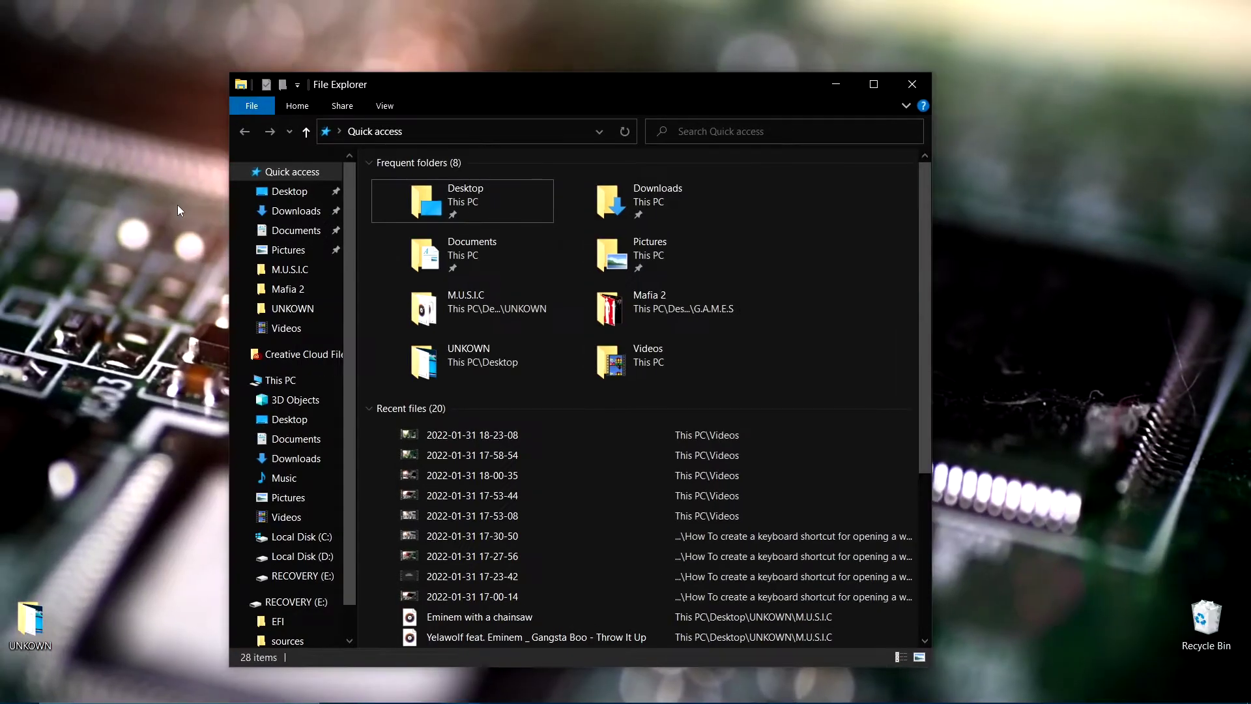
{"action": "key", "text": "super+Tab"}
{"action": "left_click", "coordinate": [469, 193]}
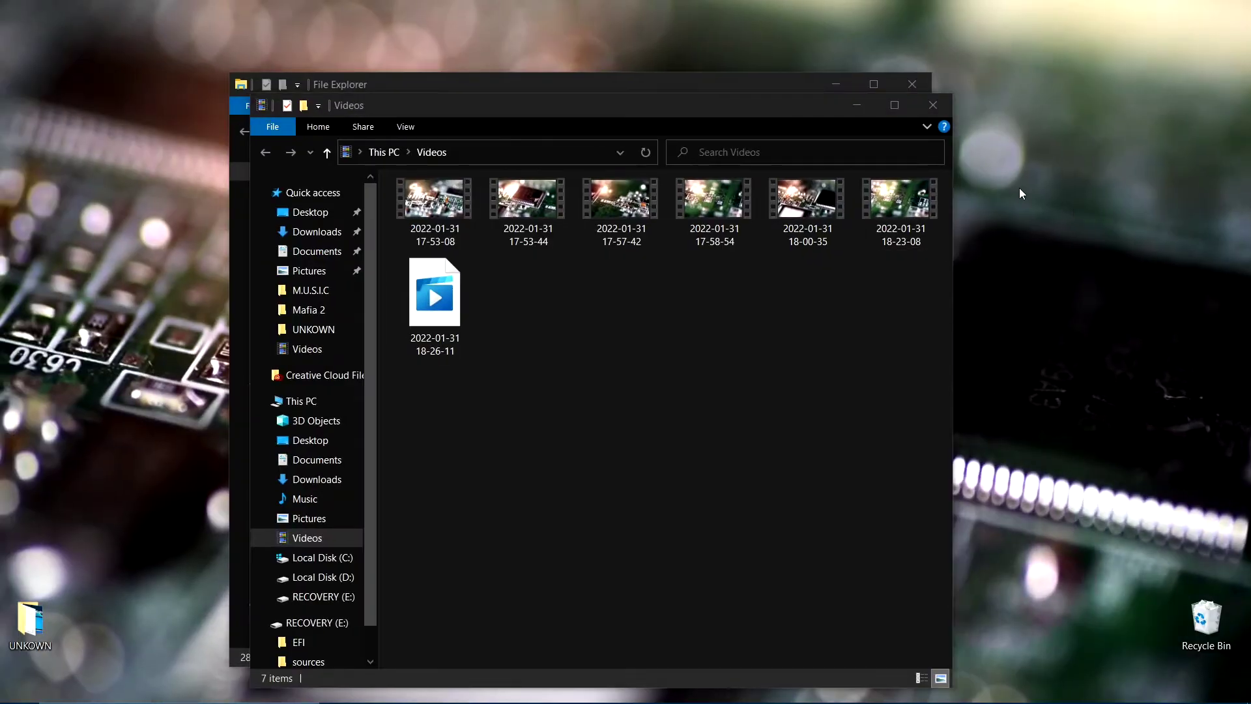
Close both File Explorer windows and bring up the desktop's shortcut menu.
{"action": "left_click", "coordinate": [935, 105]}
{"action": "left_click", "coordinate": [913, 84]}
{"action": "right_click", "coordinate": [371, 254]}
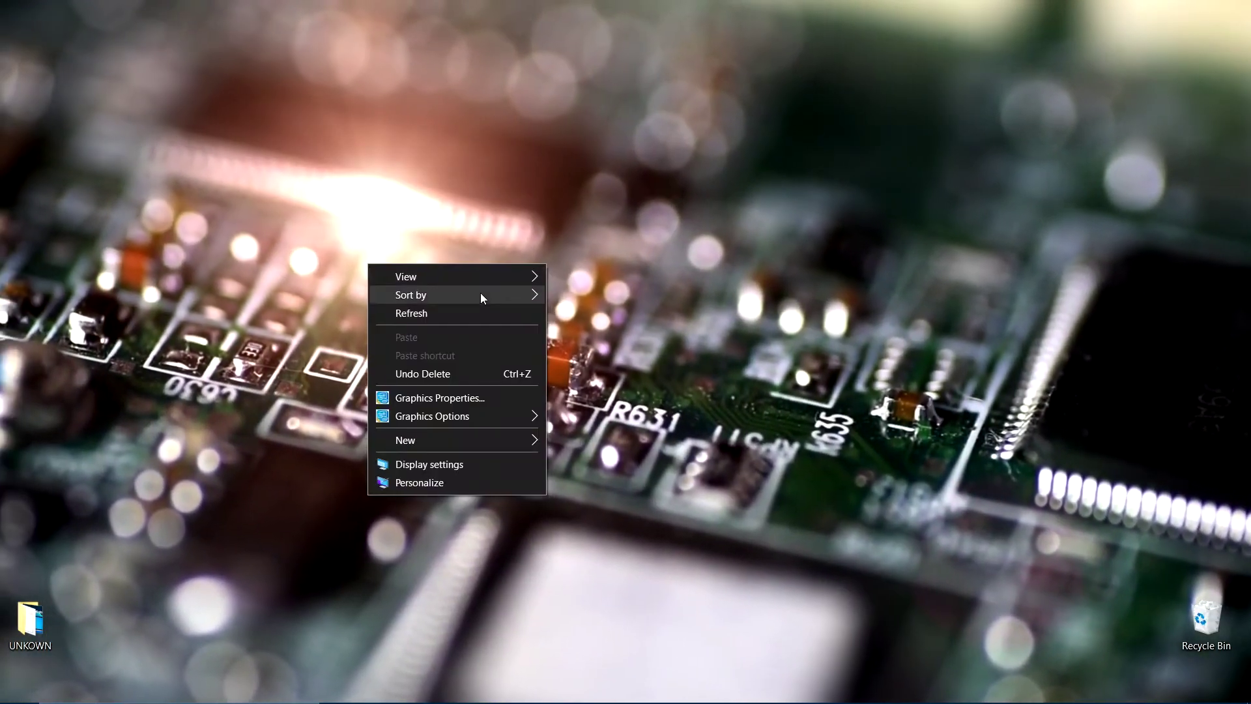